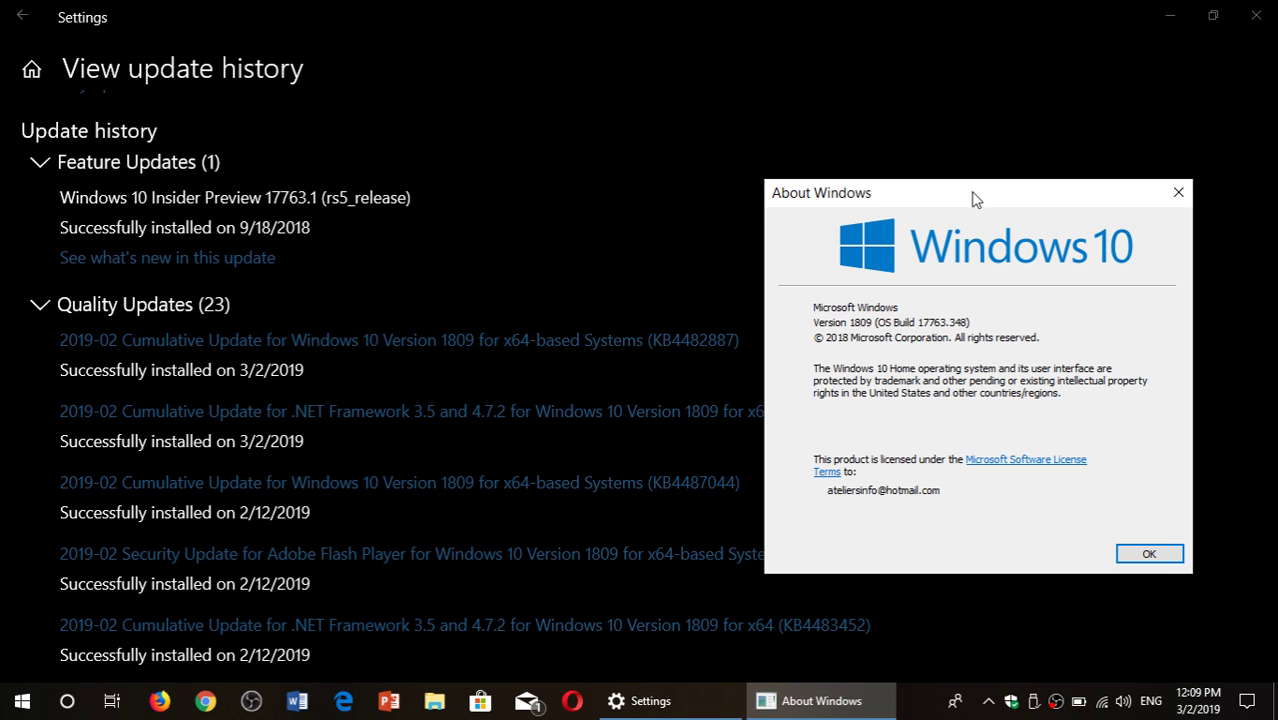
# Open and close the Action Center, leaving the update history and About Windows (build 17763.348) visible
pyautogui.click(1262, 713)
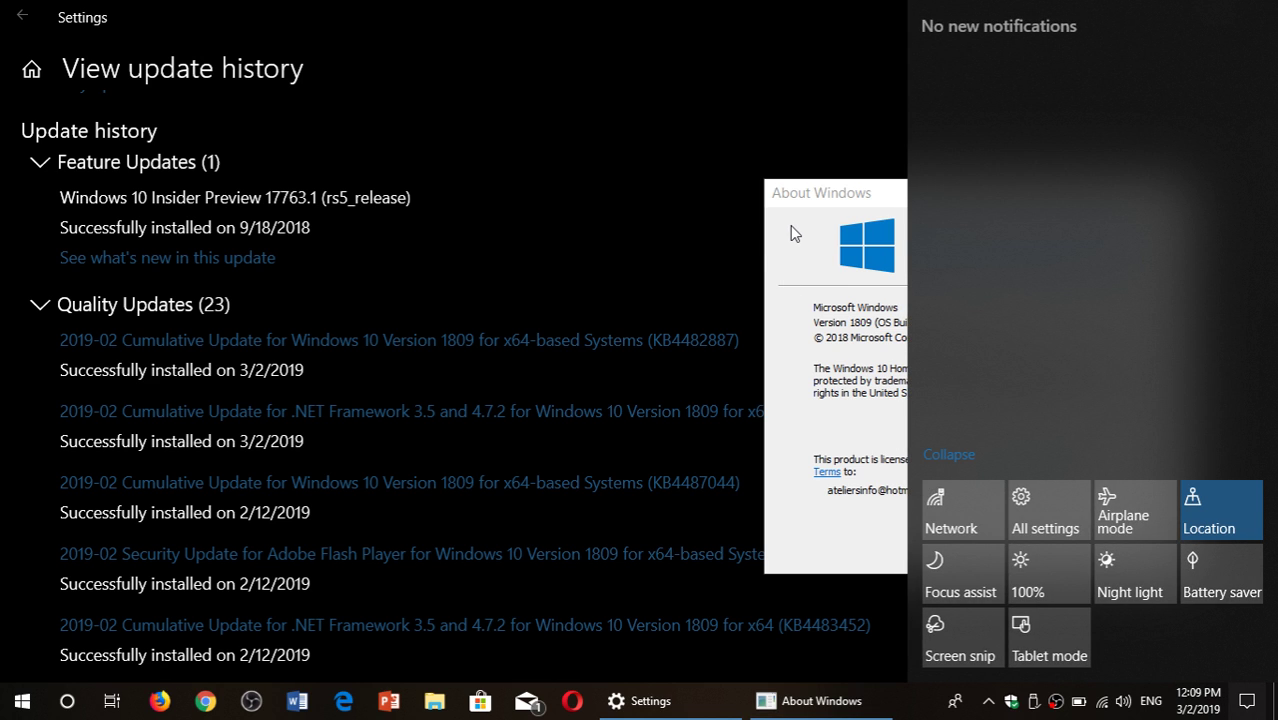
pyautogui.click(789, 226)
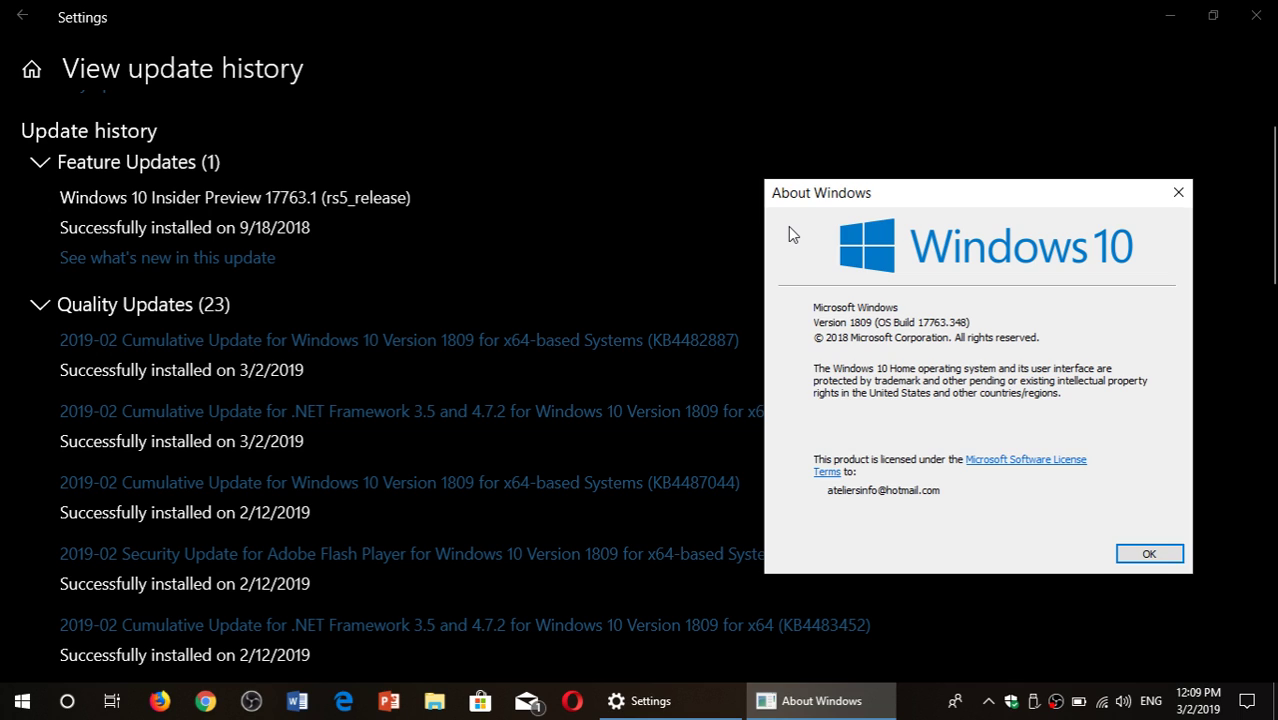